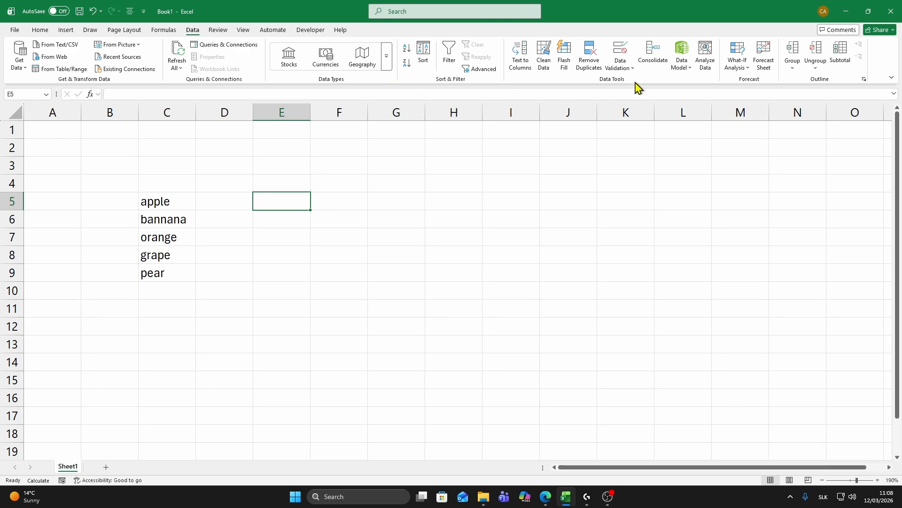
Add a list data validation to cell E5 with C5:C9 as the source range.
click(620, 66)
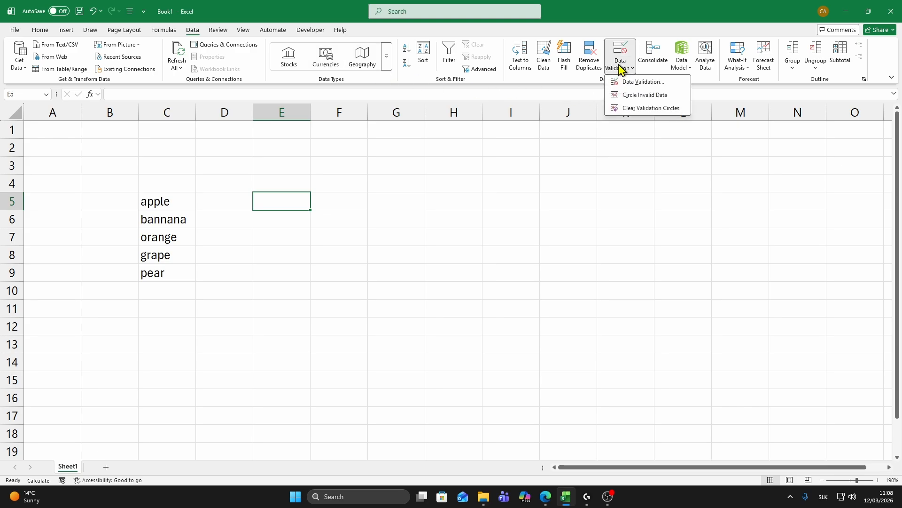
click(638, 85)
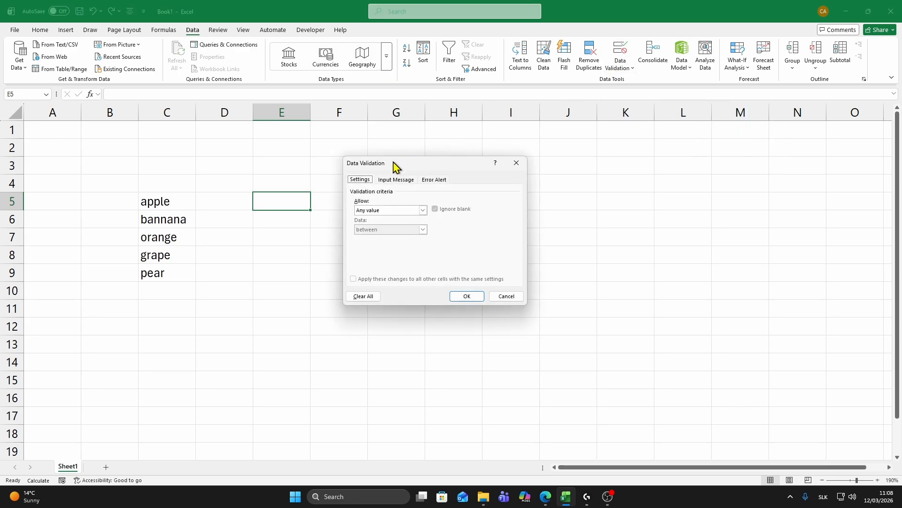
mouse_move(396, 168)
mouse_down()
mouse_move(359, 167)
mouse_move(383, 167)
mouse_up()
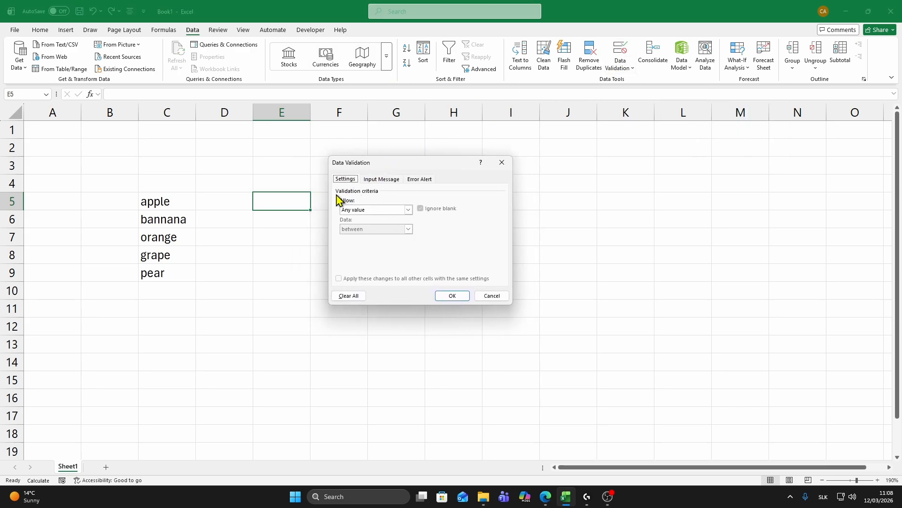
click(360, 212)
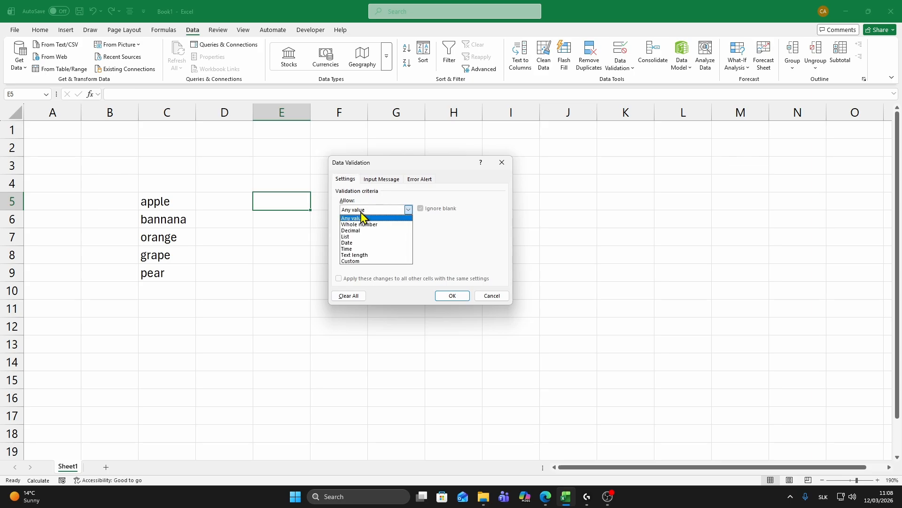
click(364, 237)
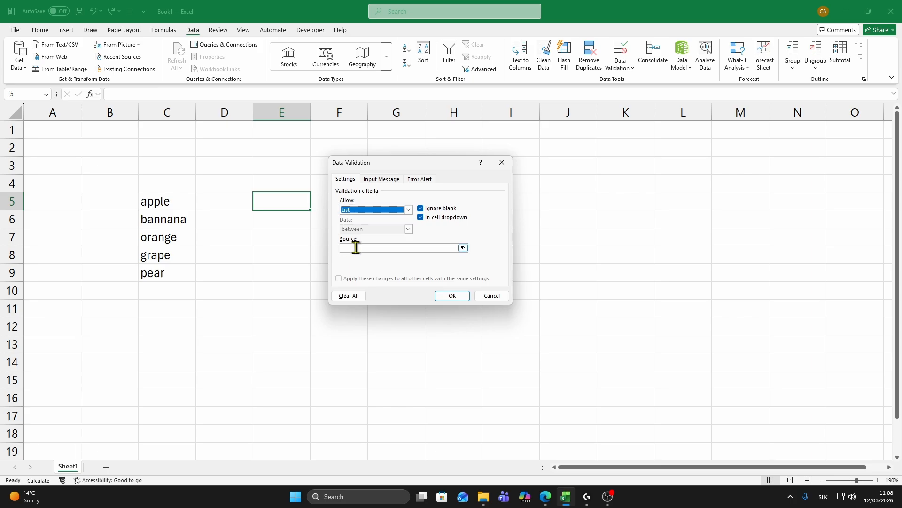
click(375, 249)
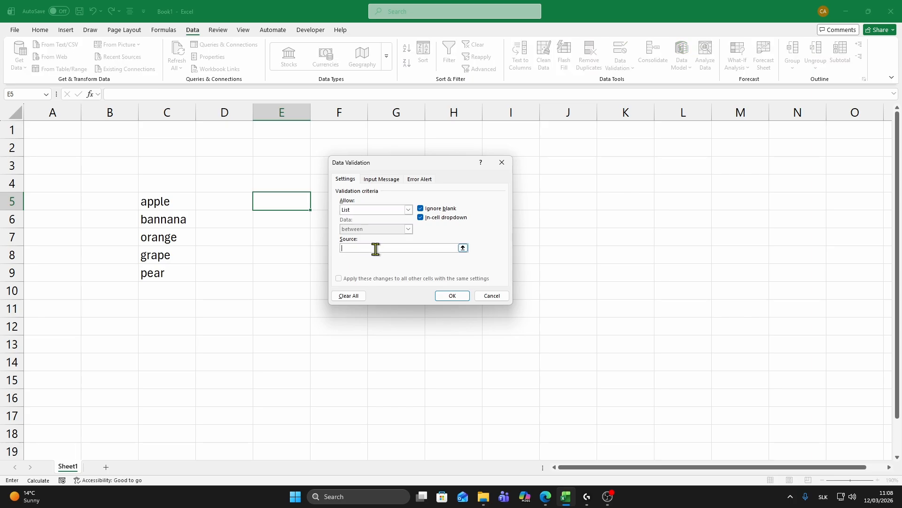
click(463, 247)
drag(165, 207, 167, 273)
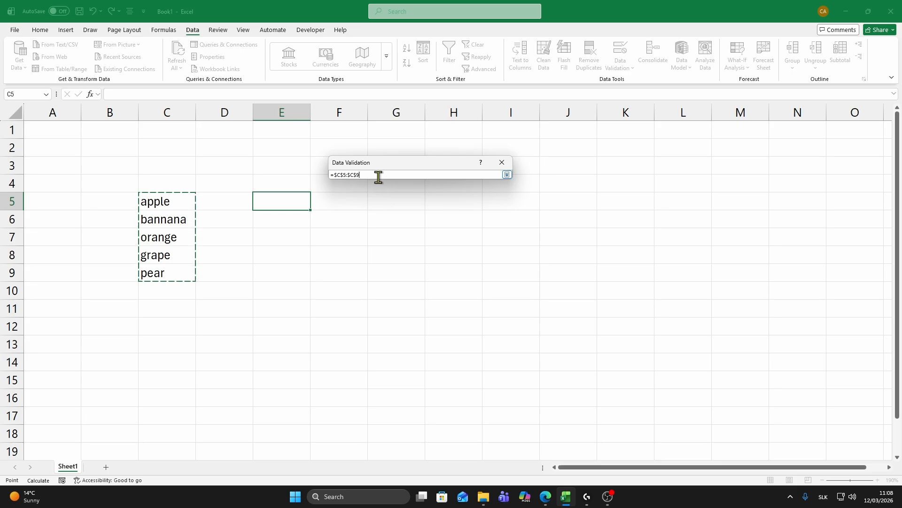
key(Return)
click(454, 297)
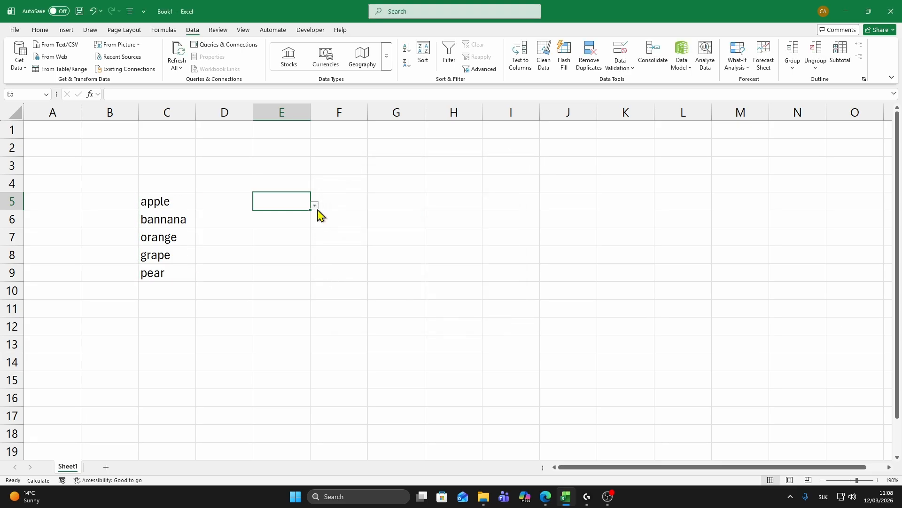
Choose "bannana" from the drop-down list in cell E5.
click(296, 220)
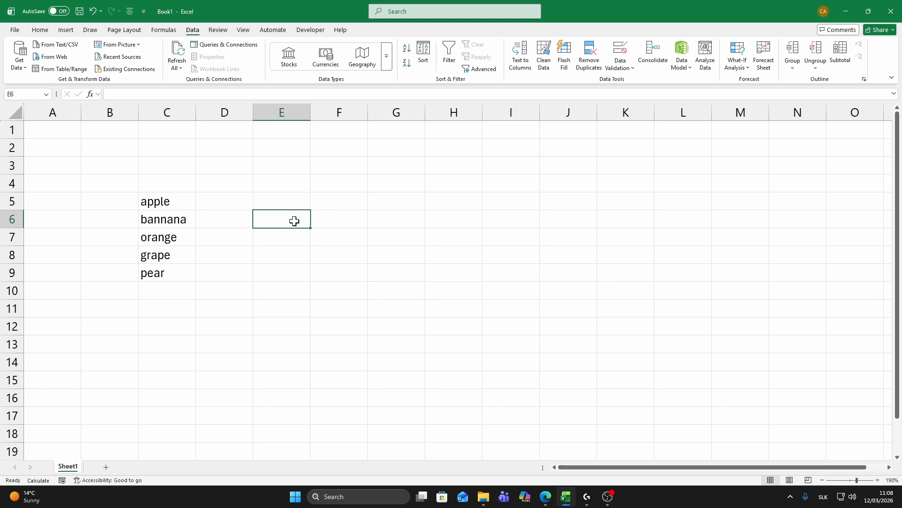
click(306, 204)
click(314, 207)
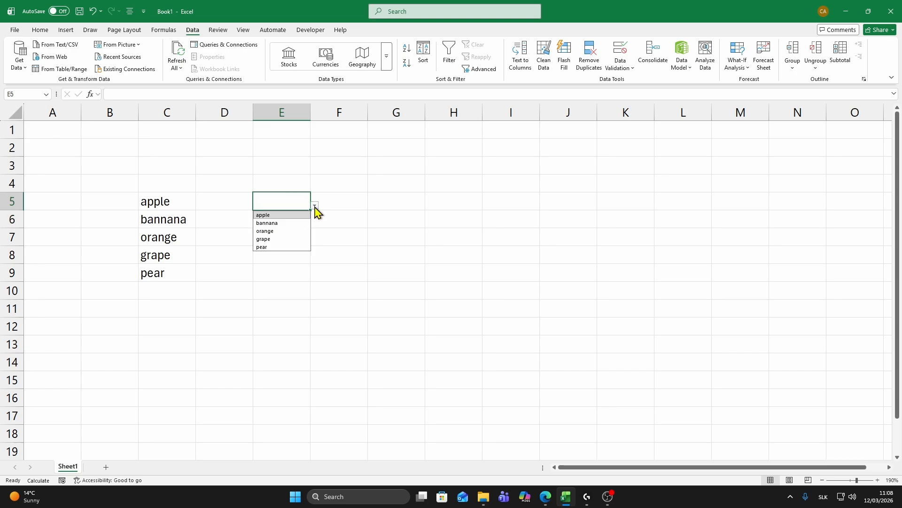
click(274, 224)
click(277, 235)
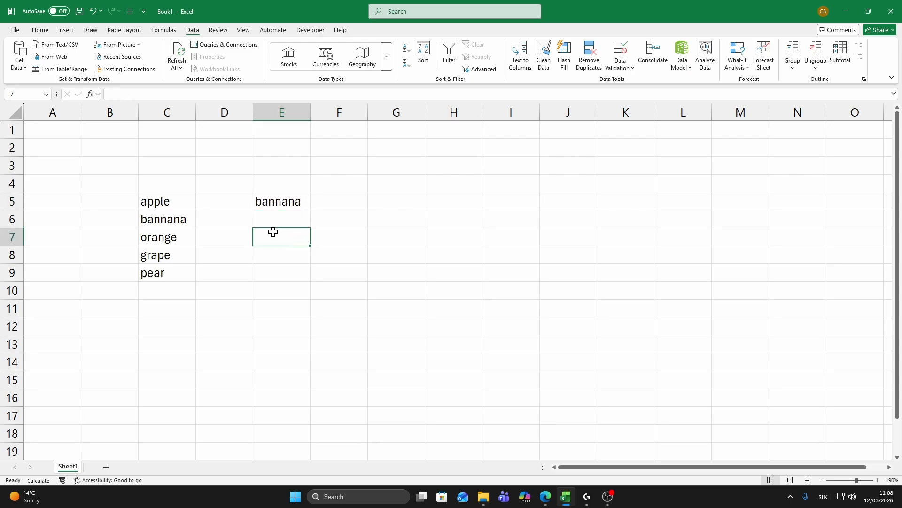
Try to enter "hello" in cell E5 to test the validation, and discard the entry.
click(290, 206)
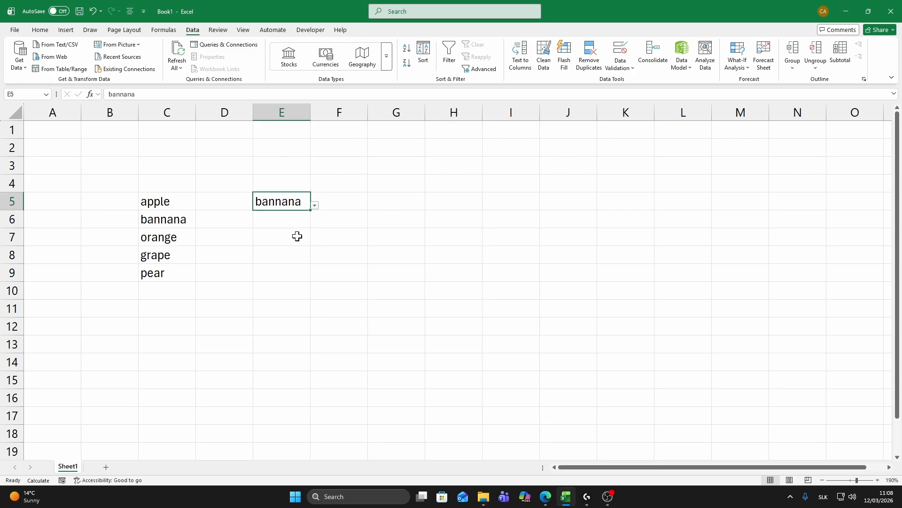
text(hello)
key(Return)
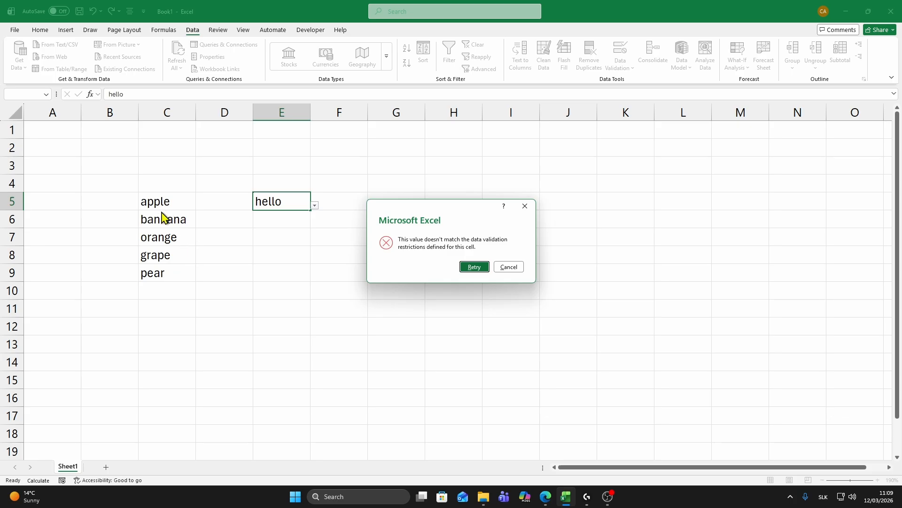
click(508, 267)
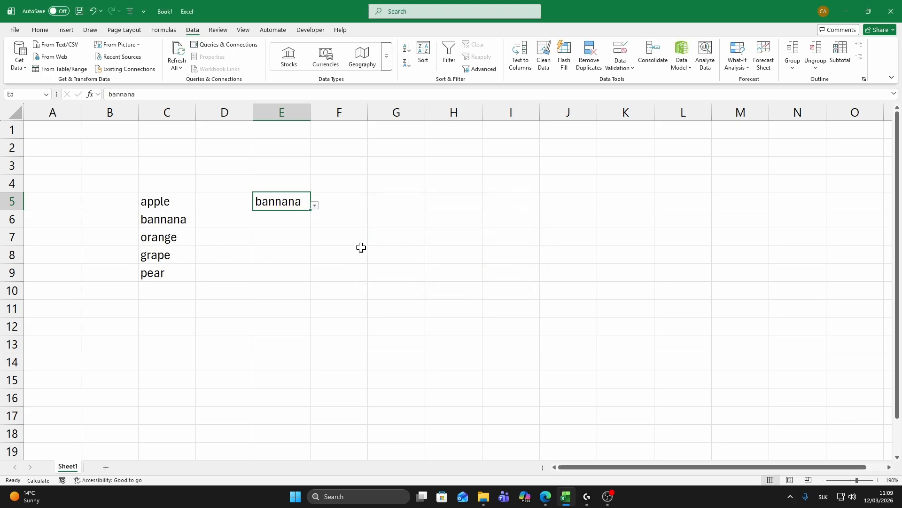
Check the choices offered by the drop-down list in cell E5.
click(314, 205)
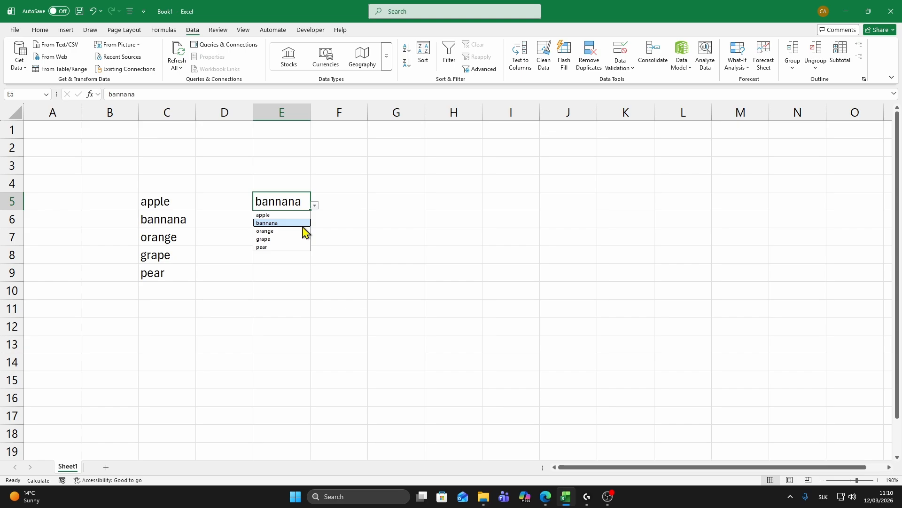
click(238, 223)
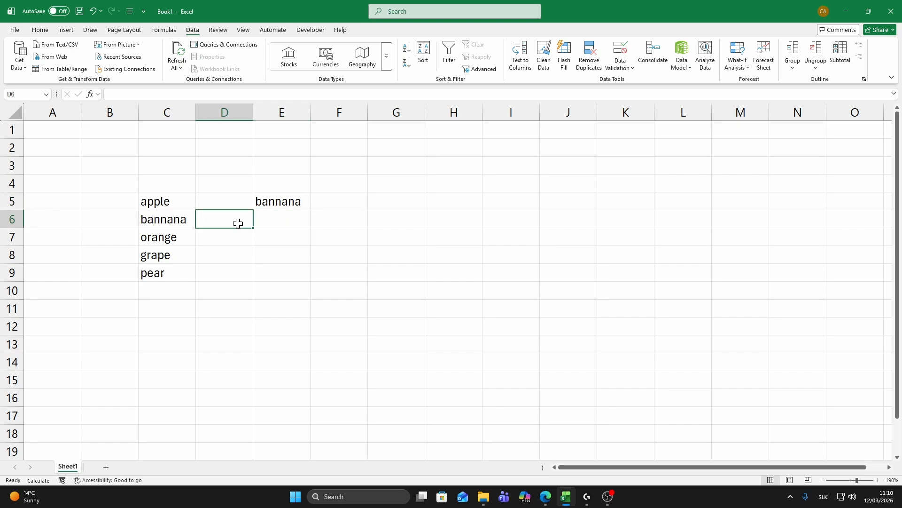
click(284, 203)
click(315, 205)
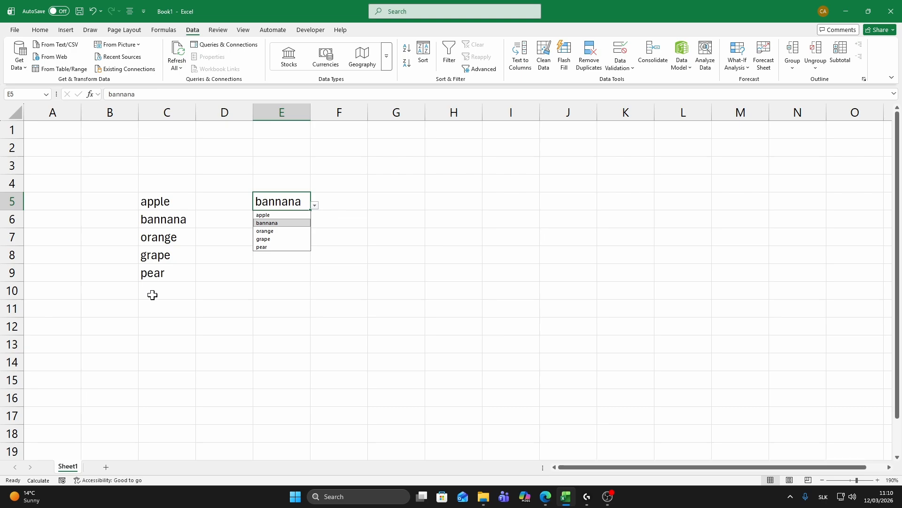
click(217, 272)
Convert the fruit list in C5:C9 into a table without marking a header row.
drag(151, 201, 161, 276)
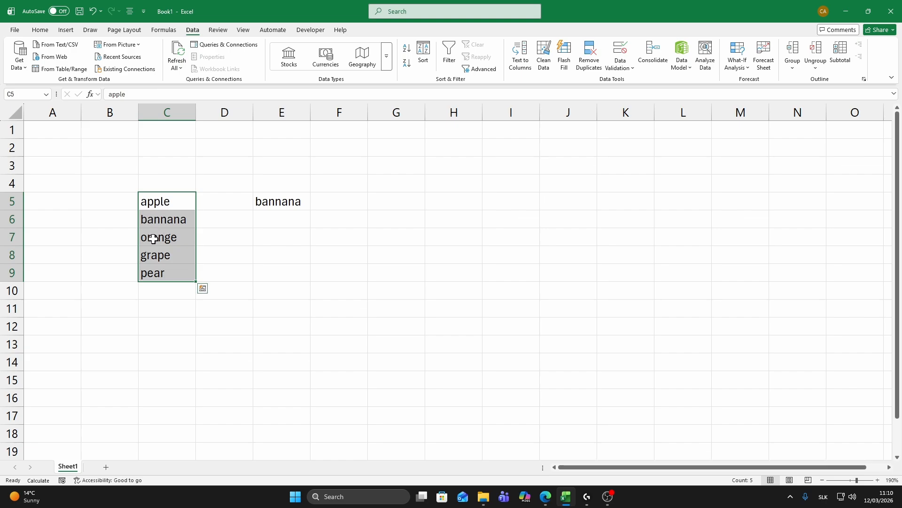
click(64, 31)
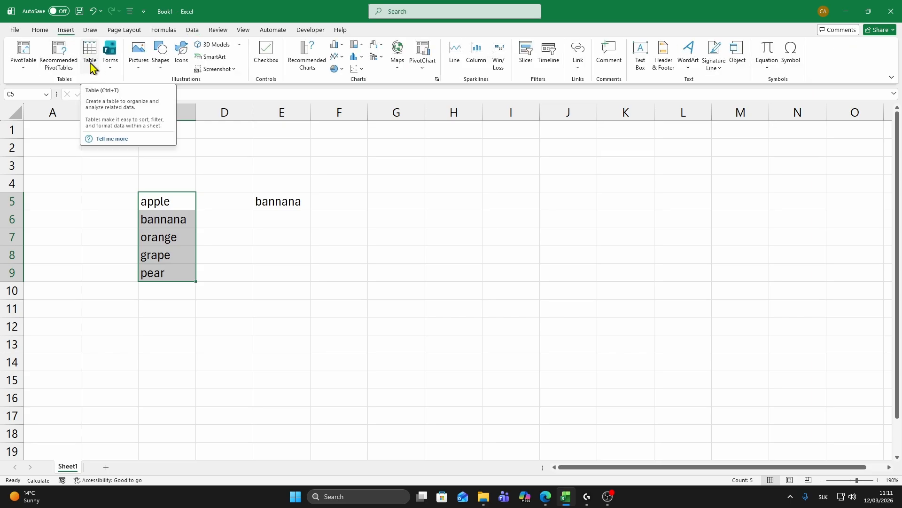
key(ctrl+t)
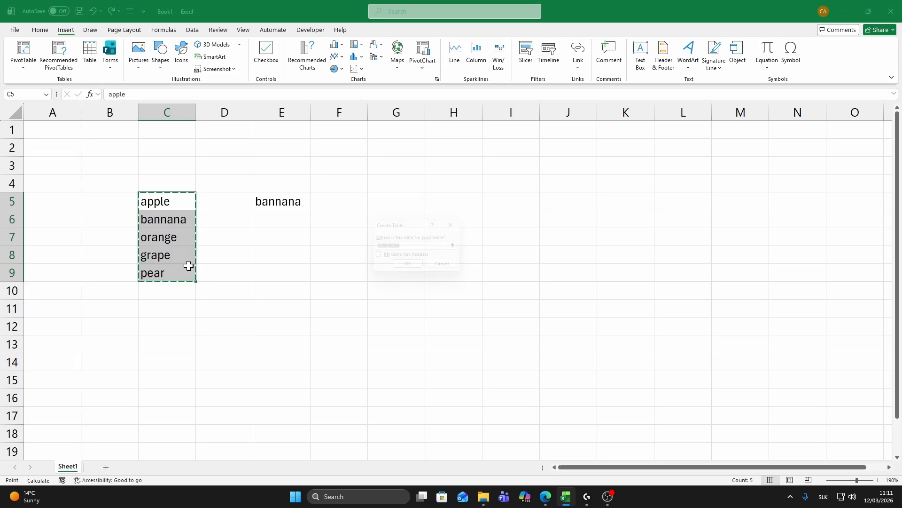
click(411, 268)
click(255, 288)
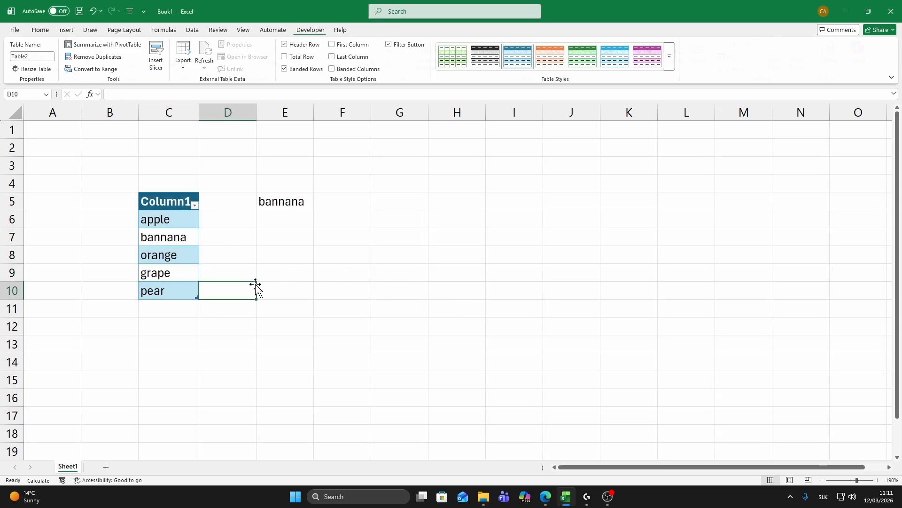
Add "watermelon" in cell C11, directly below the last table entry.
click(178, 289)
click(184, 319)
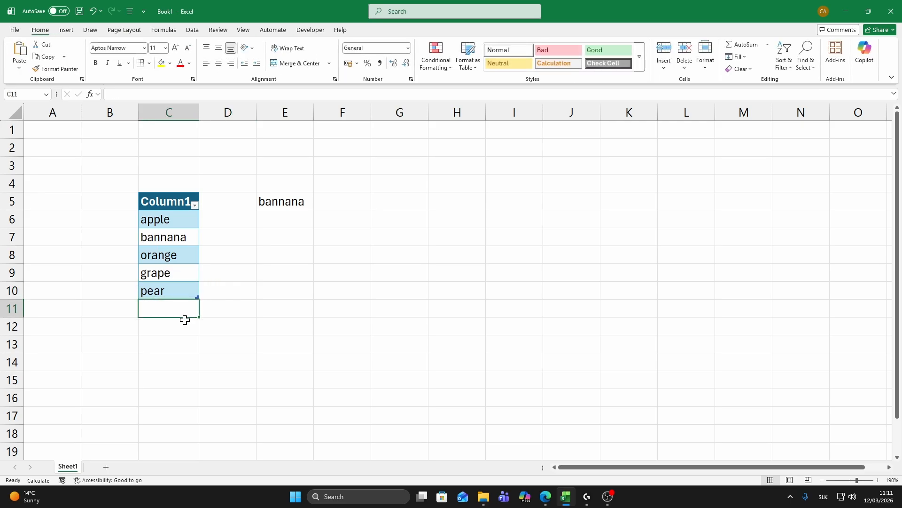
text(wat)
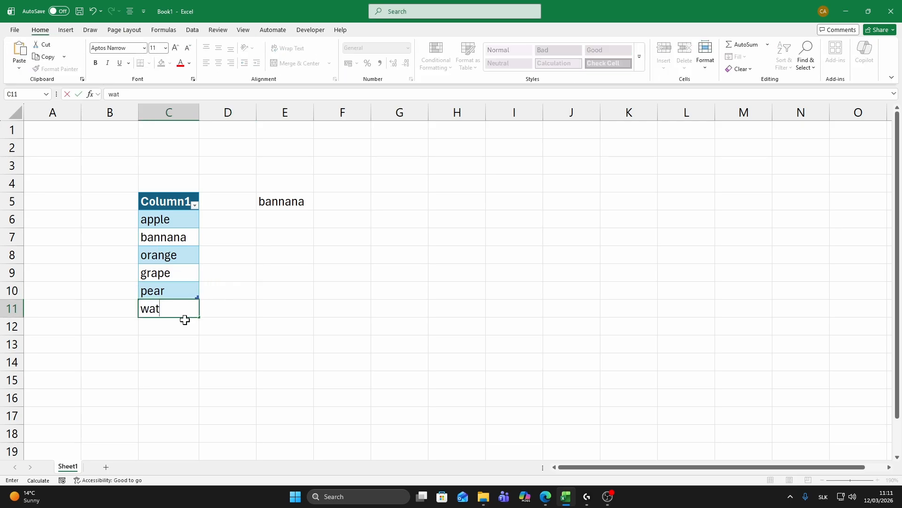
text(ermellon)
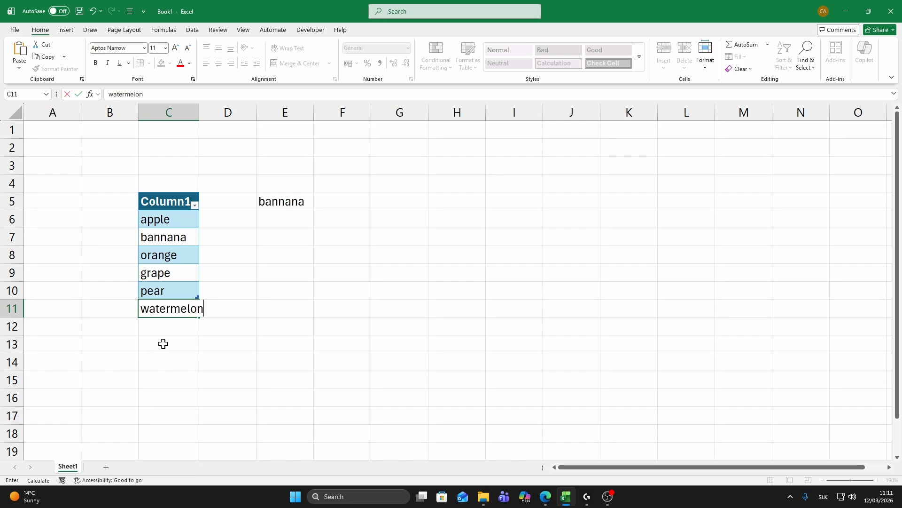
click(163, 343)
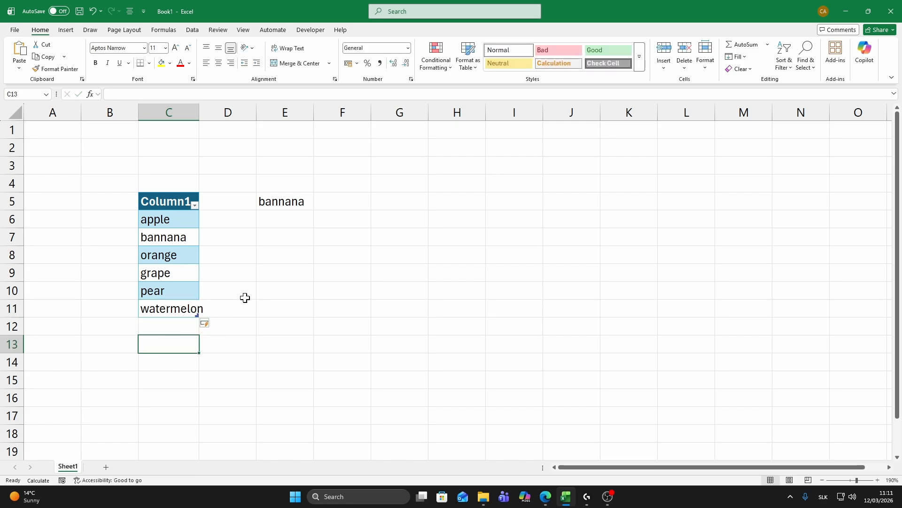
Choose "watermelon" from the drop-down list in E5 and widen column E to fit the text.
click(292, 202)
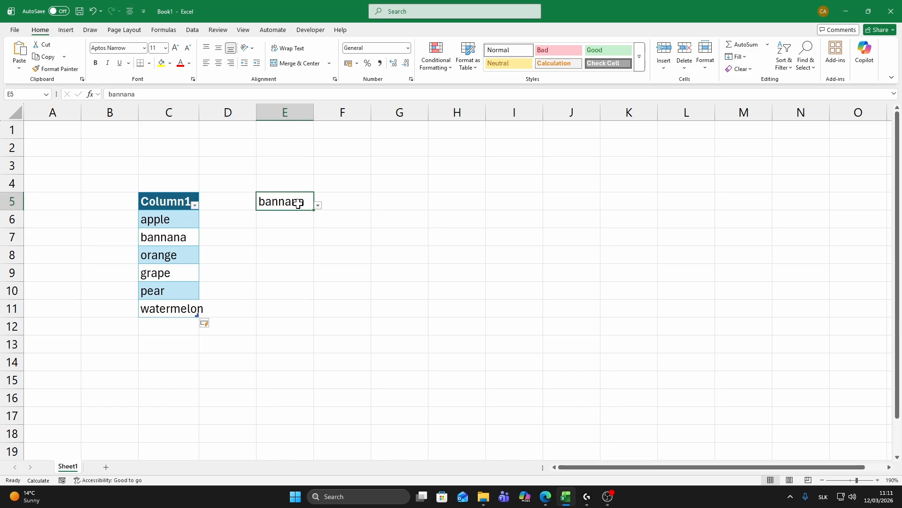
click(320, 207)
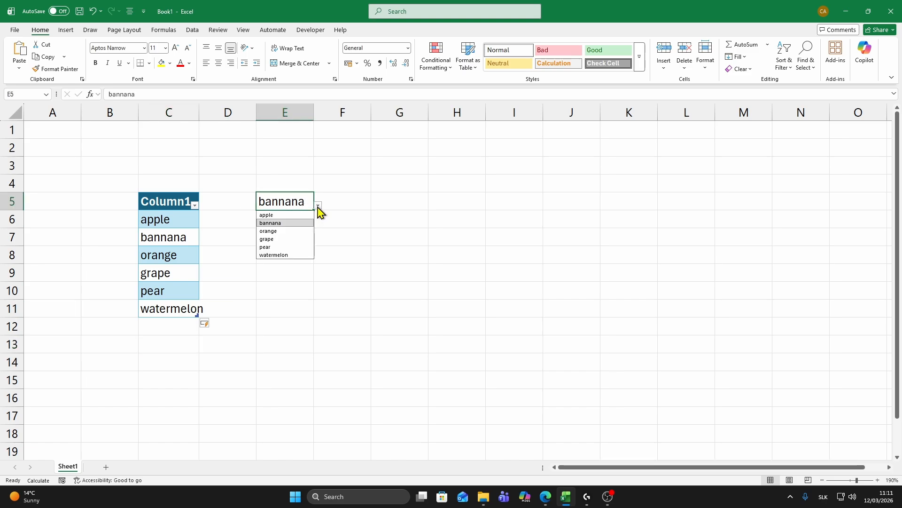
click(274, 255)
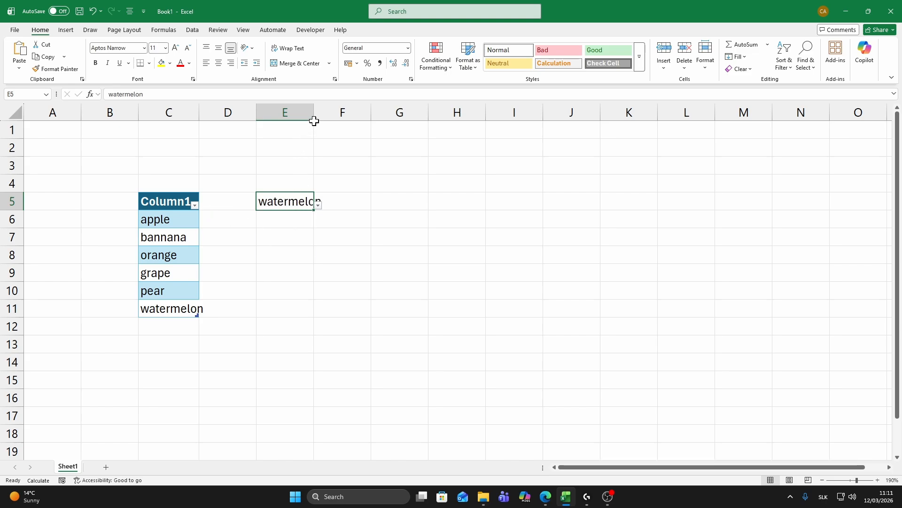
drag(314, 113, 338, 112)
Add "plum" in cell C12 as a new entry at the end of the fruit table.
click(170, 324)
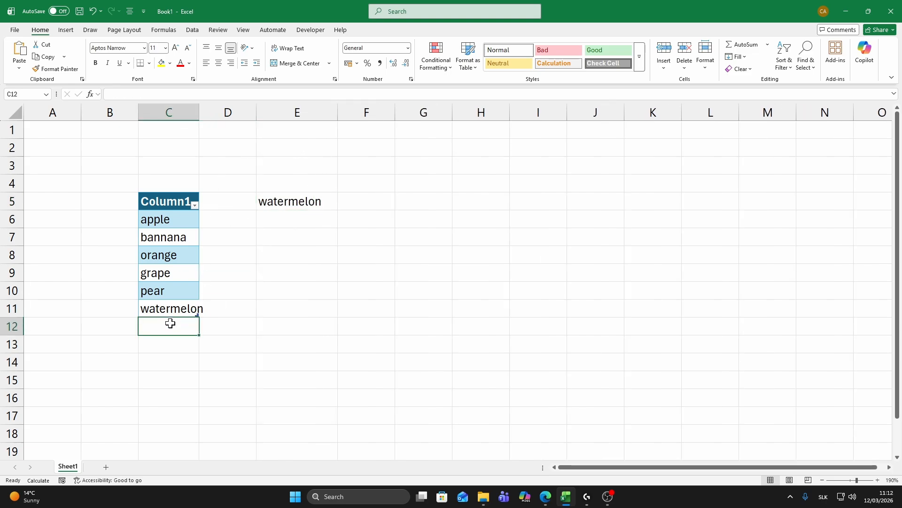
text(plum)
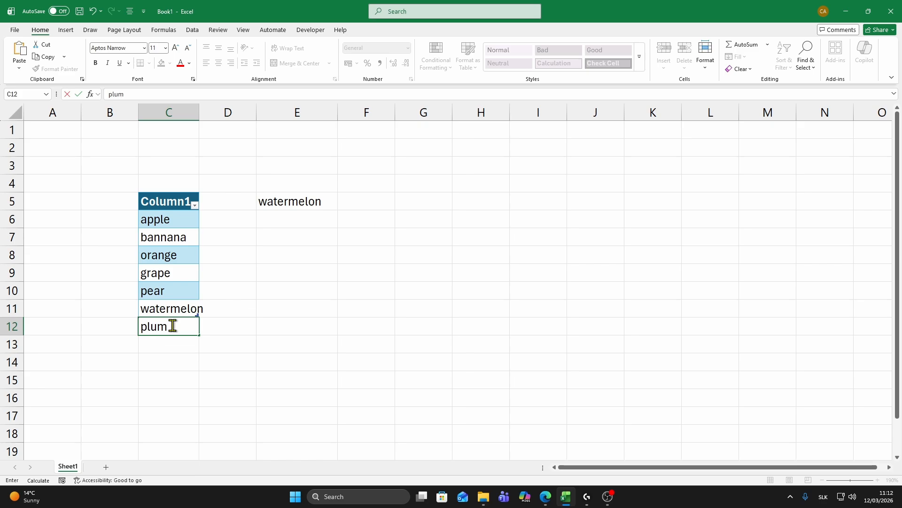
key(Return)
Choose "plum" from the drop-down list in cell E5.
click(299, 205)
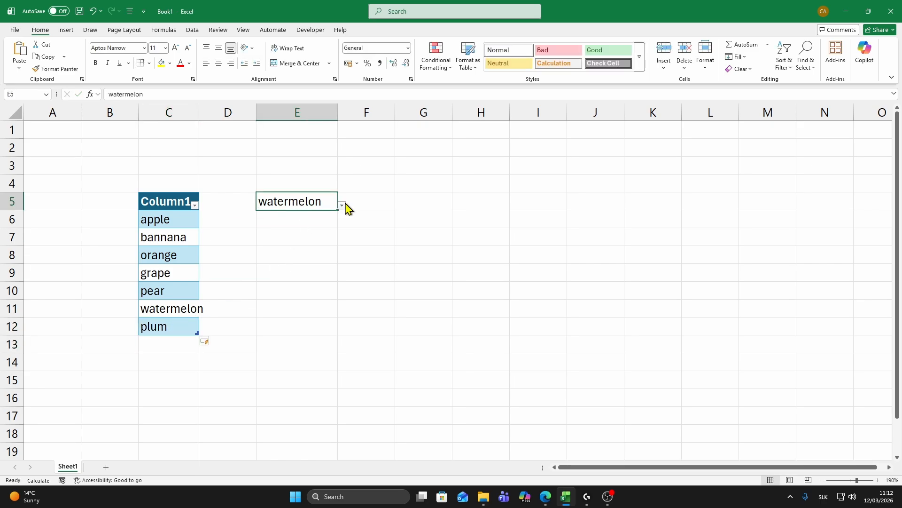
click(342, 204)
click(282, 263)
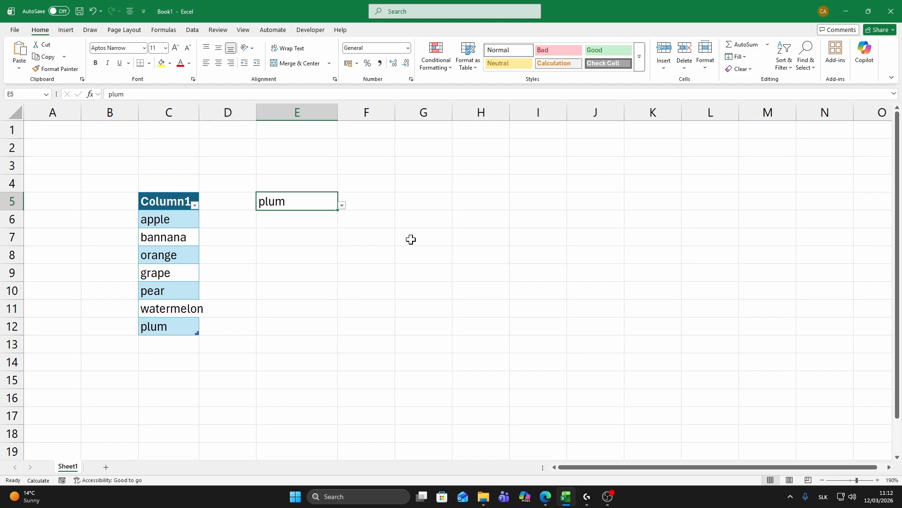
Fill the cells G5:G13 with dark grey as a vertical divider.
click(418, 203)
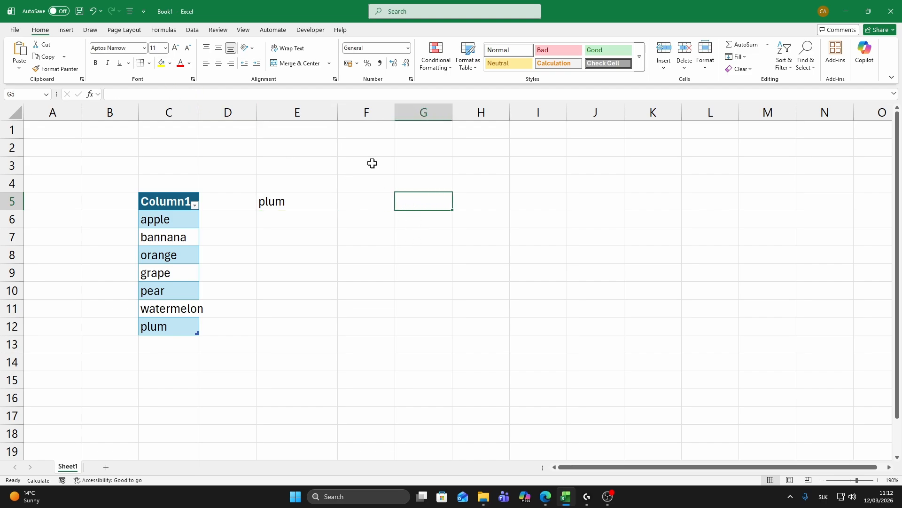
drag(413, 201, 415, 346)
click(169, 63)
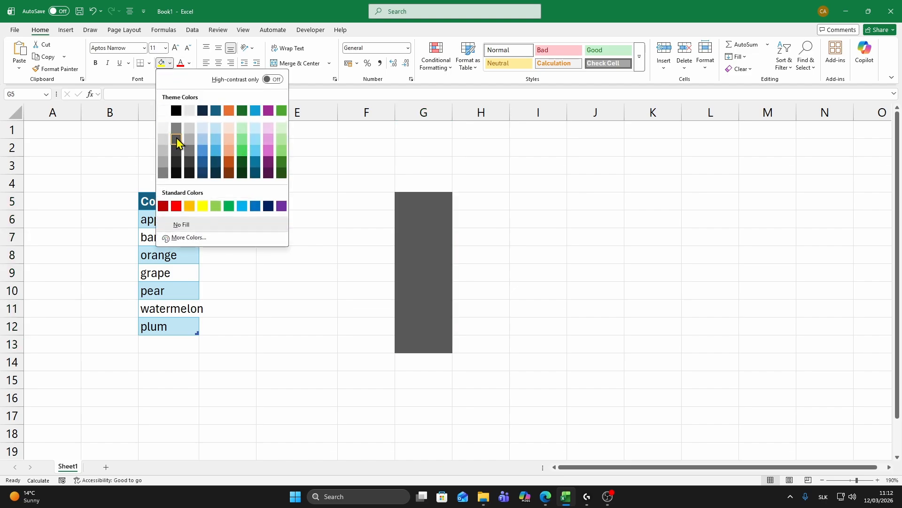
click(176, 139)
click(491, 197)
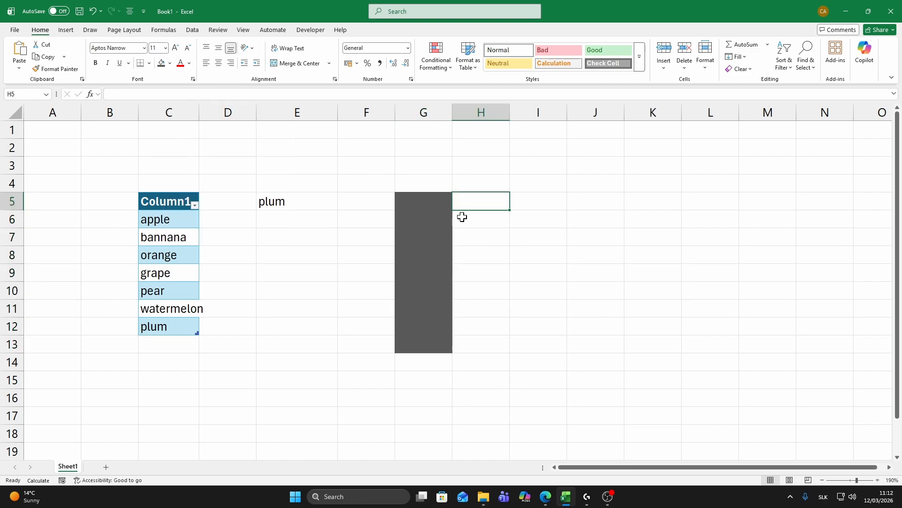
Add list data validation to cell G5 with the manually entered source "Yes, No".
click(422, 204)
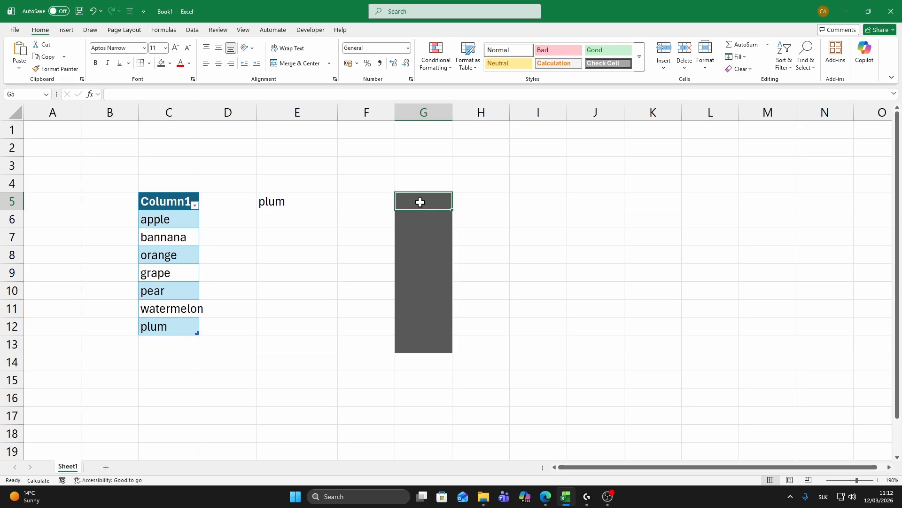
click(191, 31)
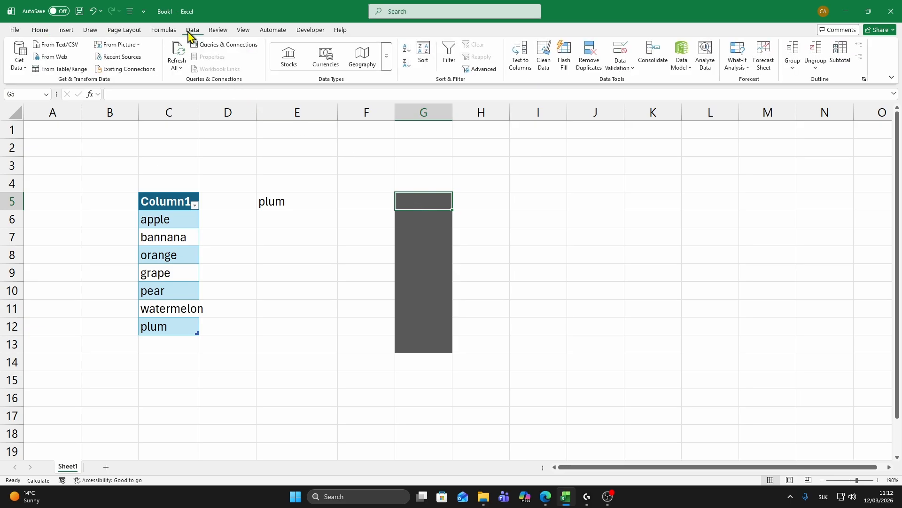
click(619, 65)
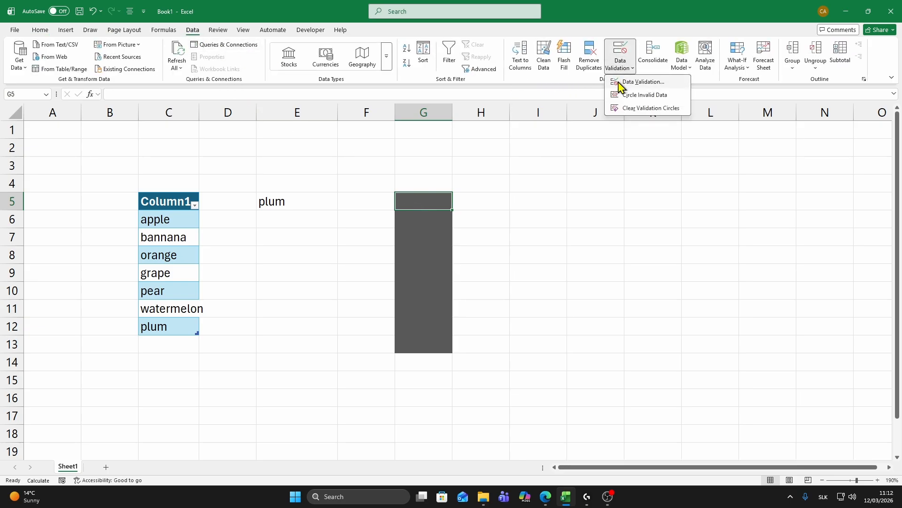
click(625, 82)
drag(383, 166, 546, 146)
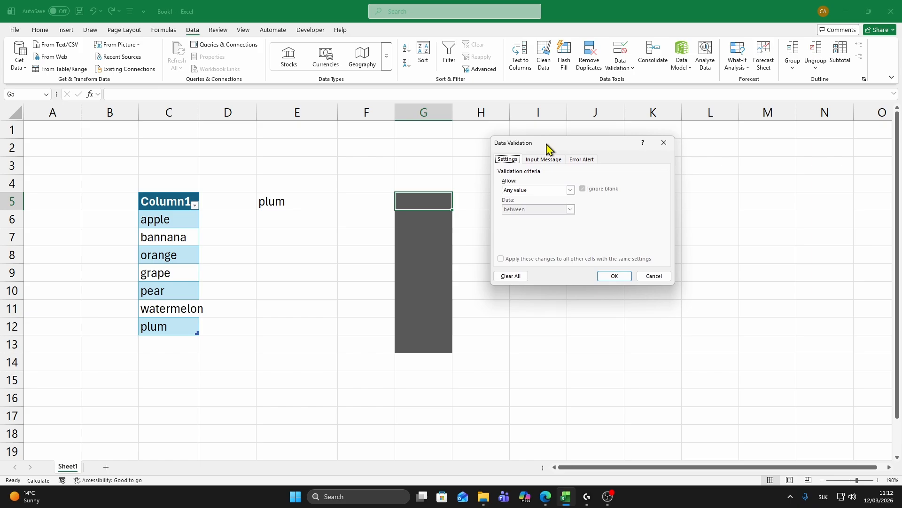
click(519, 191)
click(518, 217)
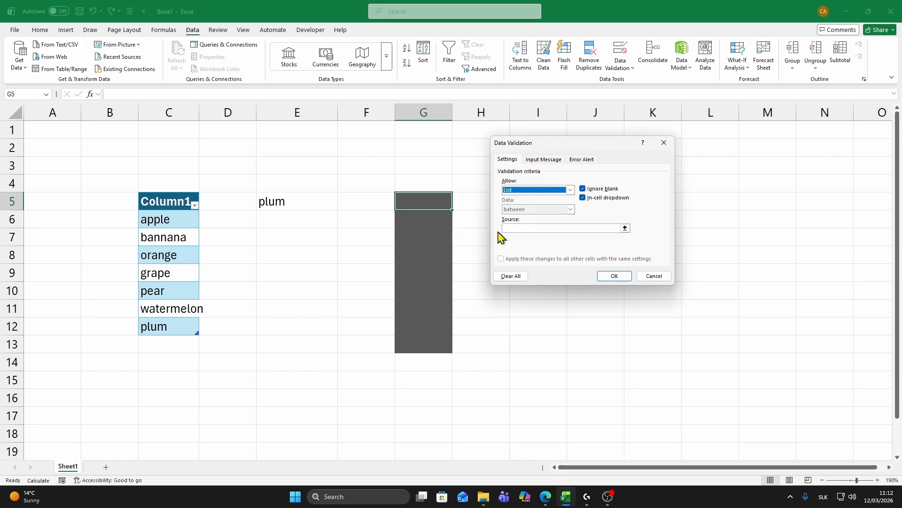
click(526, 229)
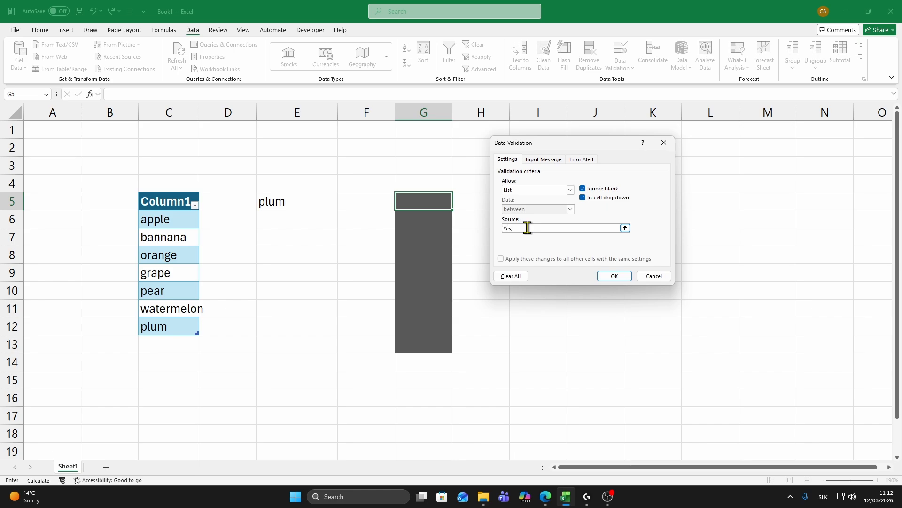
text(Yes, No)
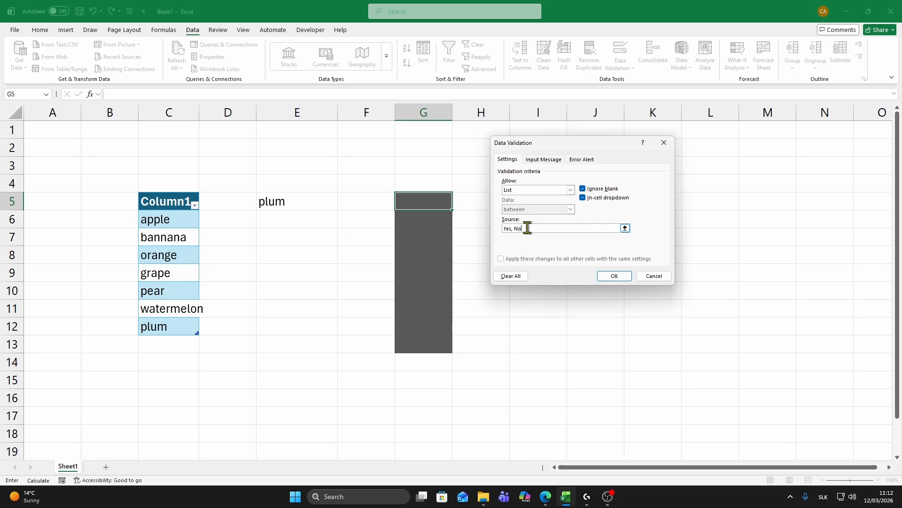
click(614, 276)
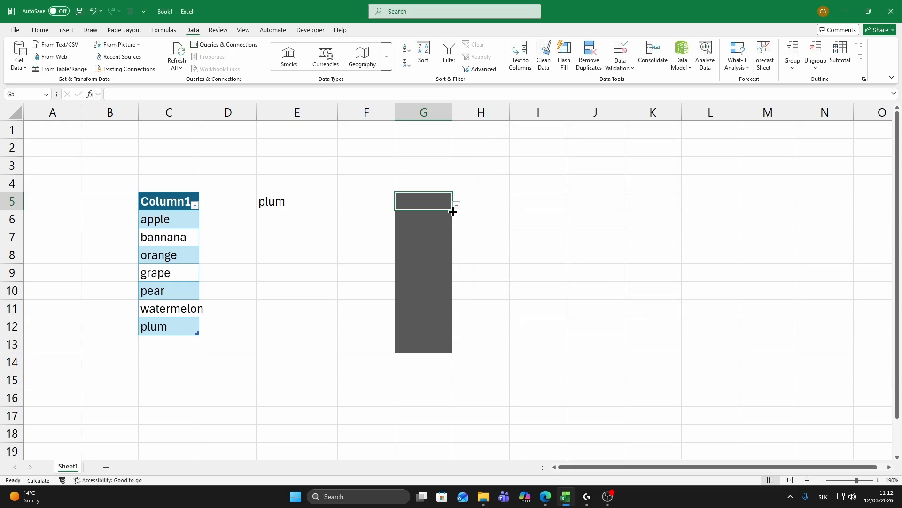
Extend the Yes/No drop-down from G5 down through G13 and check several of the filled cells for it.
mouse_move(452, 210)
mouse_down()
mouse_move(453, 262)
mouse_move(452, 227)
mouse_up()
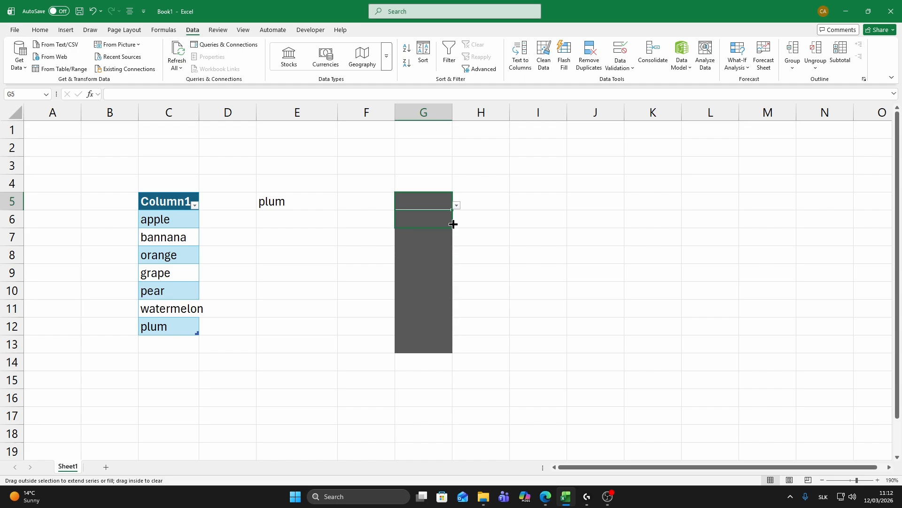
drag(453, 224, 451, 350)
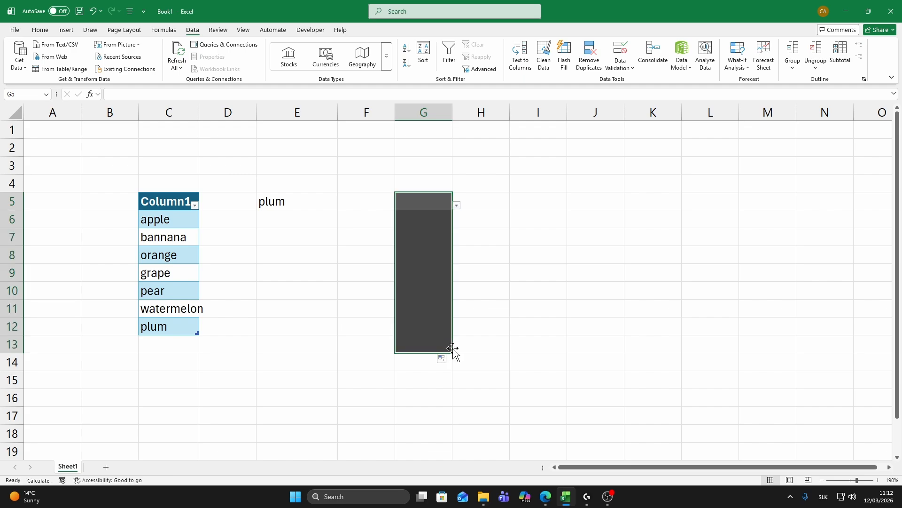
click(496, 293)
click(433, 241)
click(431, 256)
click(432, 276)
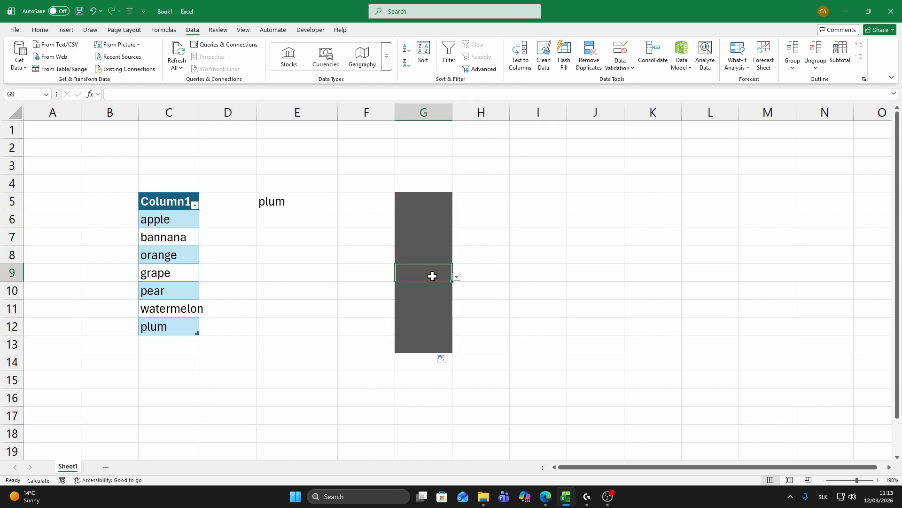
click(431, 295)
Choose "Yes" from the drop-down list in G5 and "No" in G6.
click(439, 201)
click(455, 207)
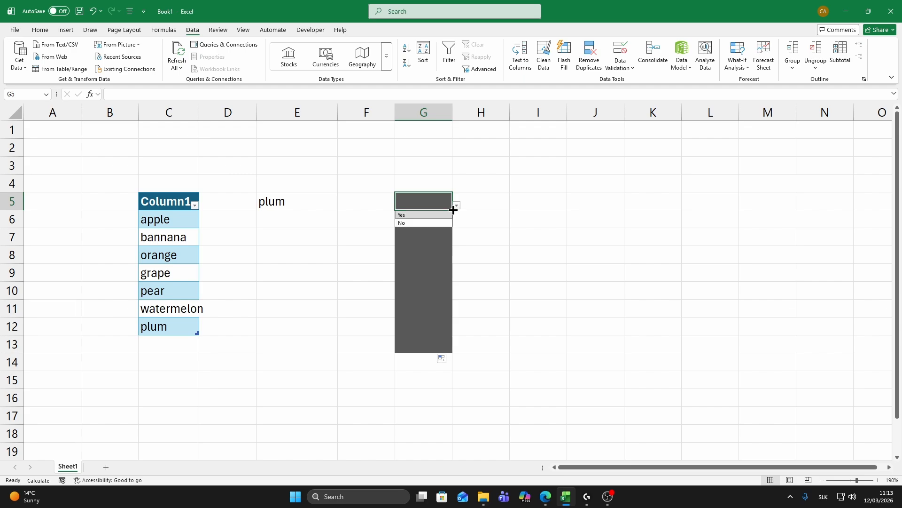
drag(301, 203, 372, 203)
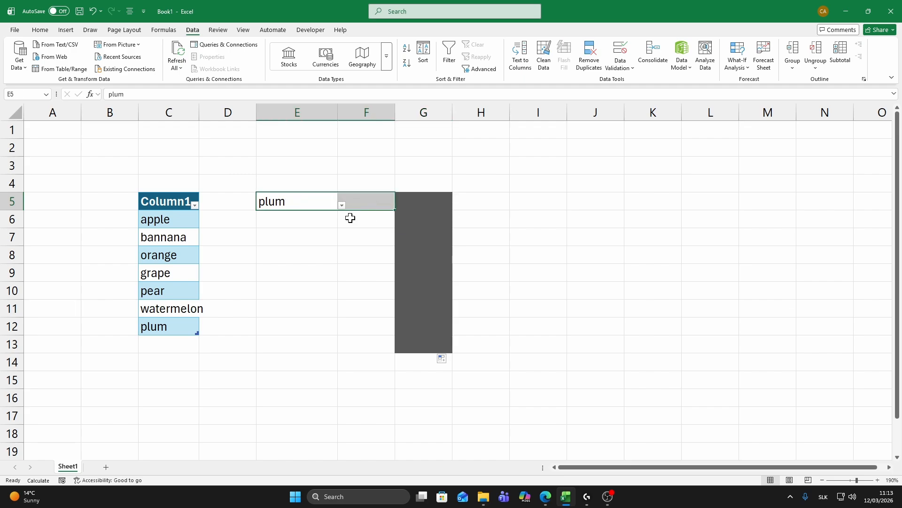
click(429, 201)
click(456, 205)
click(407, 216)
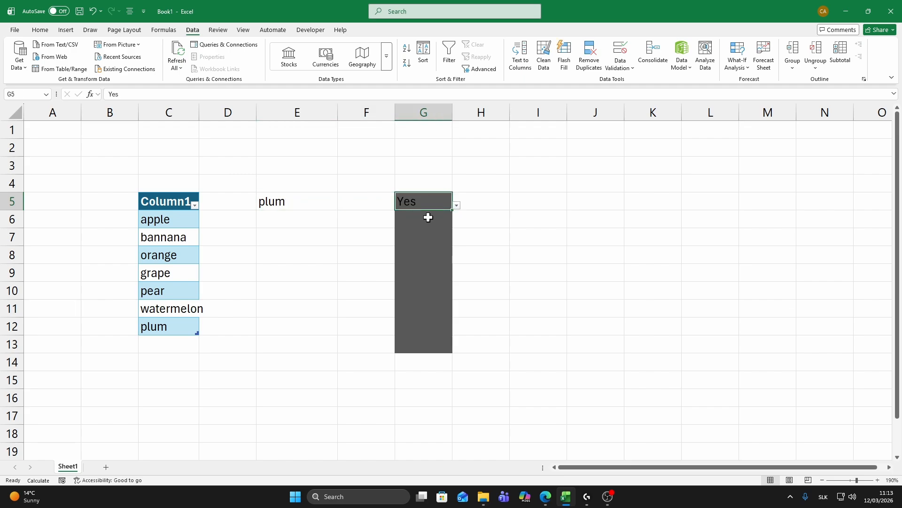
click(428, 217)
click(456, 225)
click(411, 242)
Choose "No" from the drop-down list in G7 and "Yes" in G8.
click(433, 232)
click(457, 237)
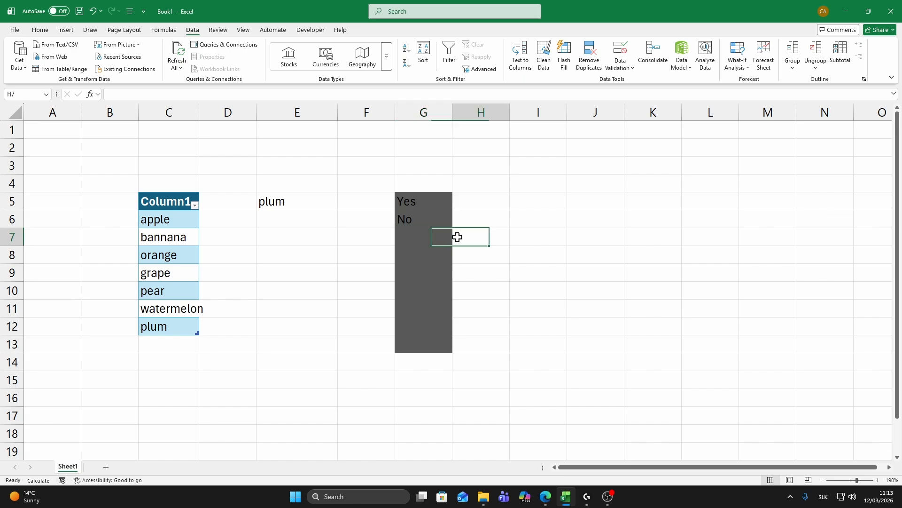
click(443, 237)
click(456, 242)
click(410, 259)
click(430, 252)
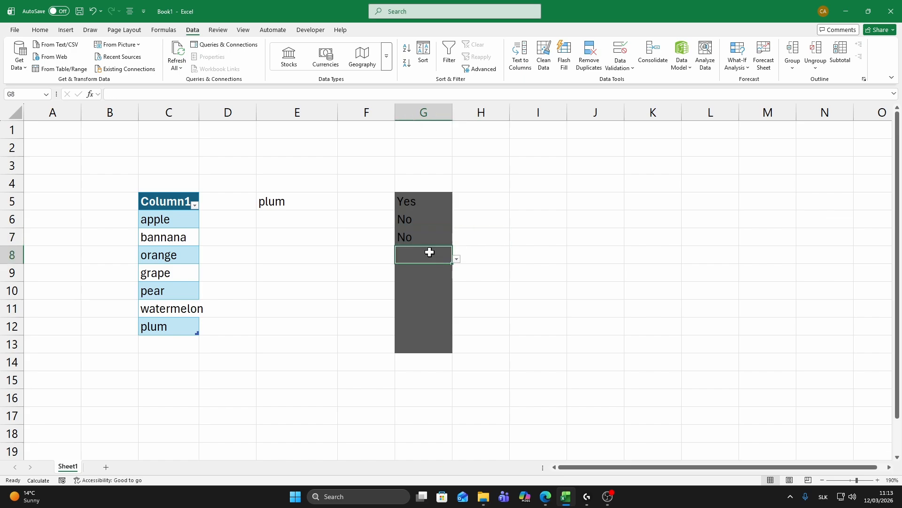
click(457, 259)
click(424, 269)
click(500, 292)
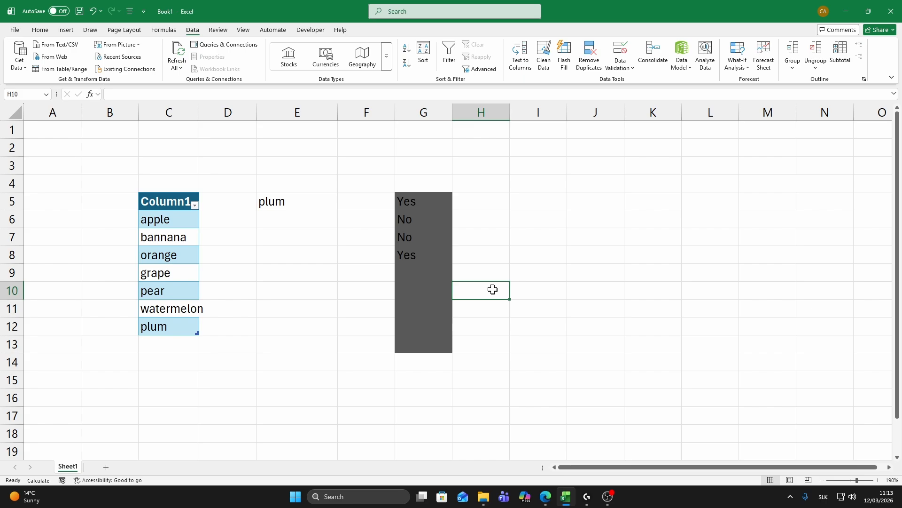
Change the data validation list source for G5:G13 to True and False.
drag(408, 201, 431, 346)
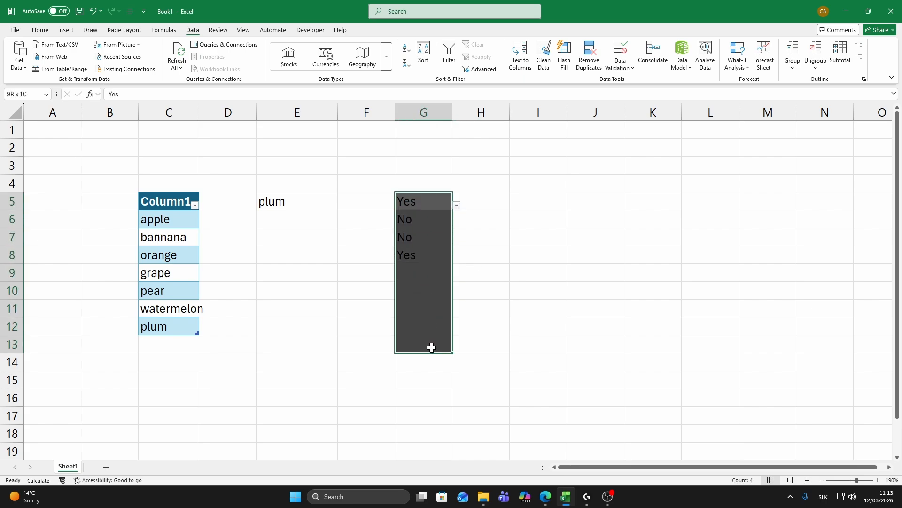
click(620, 65)
click(627, 82)
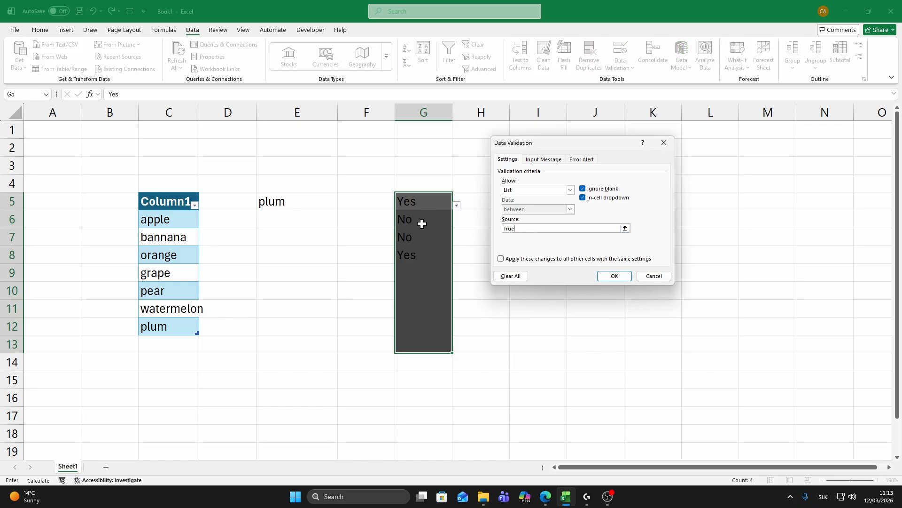
text(True, False)
click(613, 275)
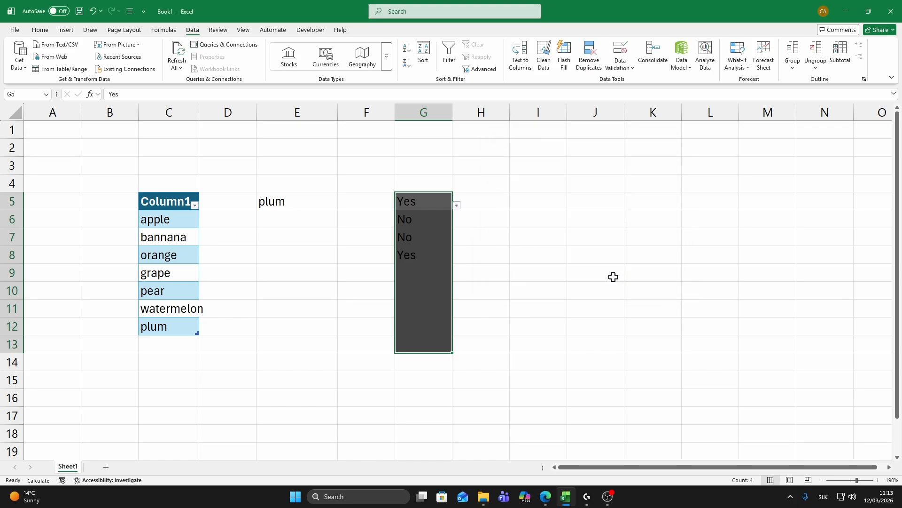
Set the font color of cells G5:G13 to white.
click(40, 30)
click(189, 63)
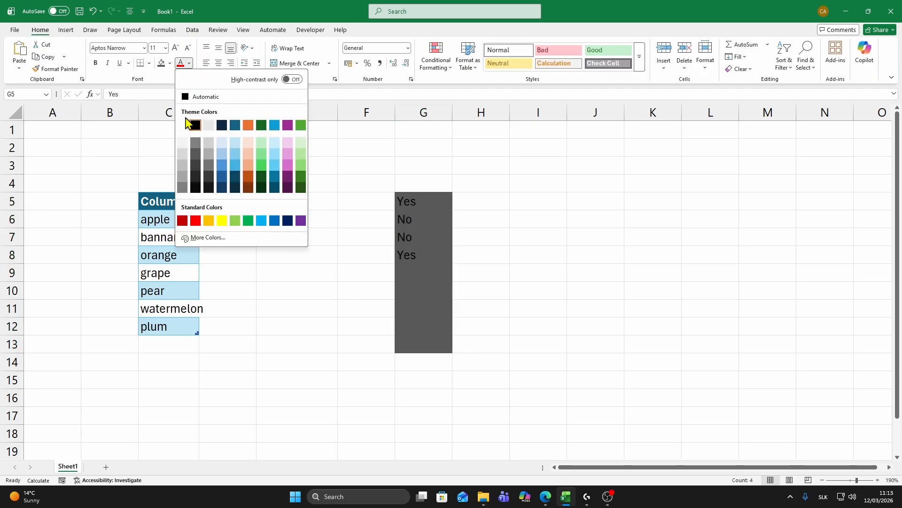
click(187, 121)
Choose True from the drop-down list in G5, False in G6 and True in G7.
click(449, 205)
click(456, 205)
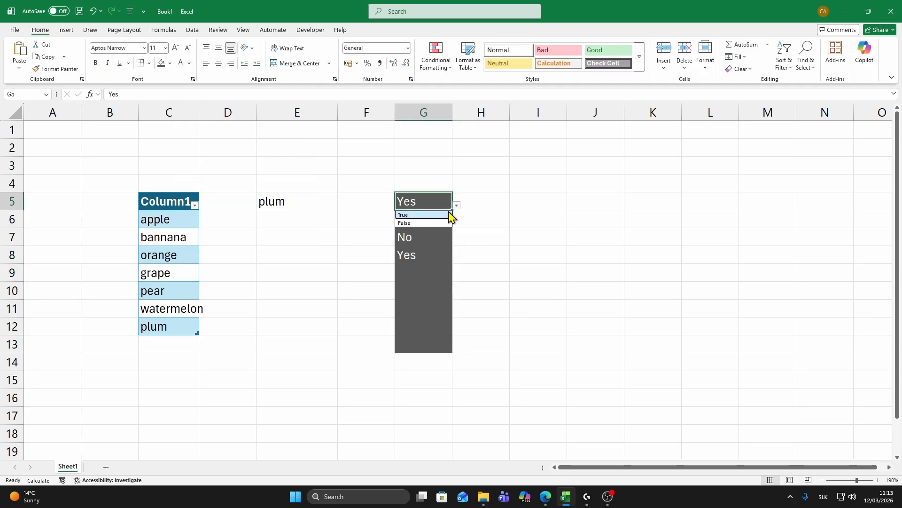
click(424, 213)
click(430, 219)
click(457, 223)
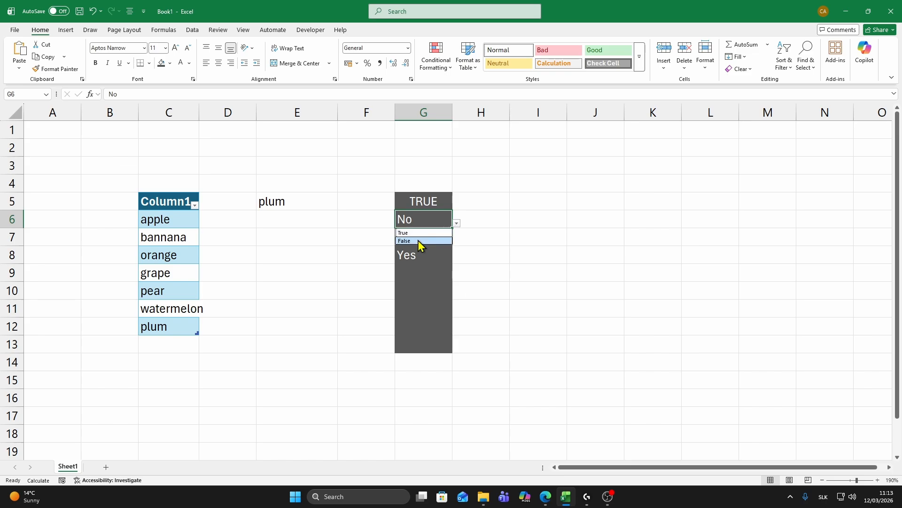
click(418, 240)
click(436, 238)
click(457, 241)
click(421, 253)
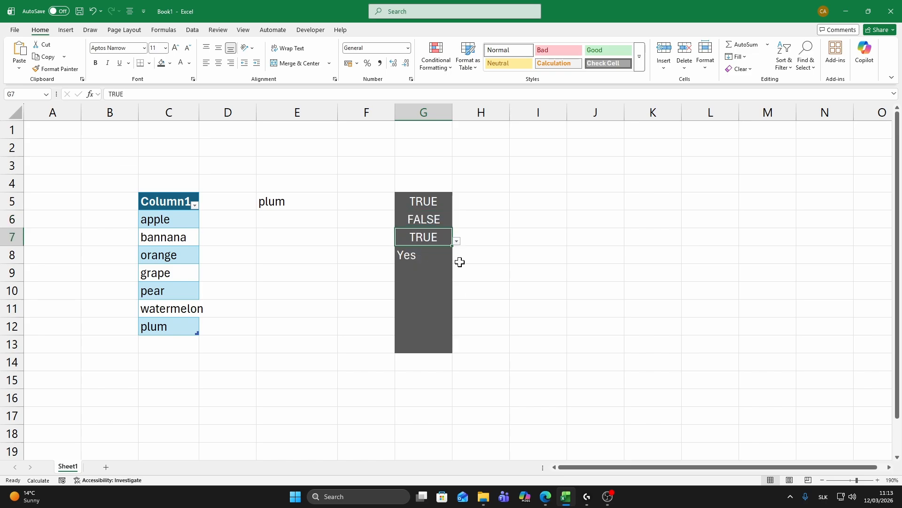